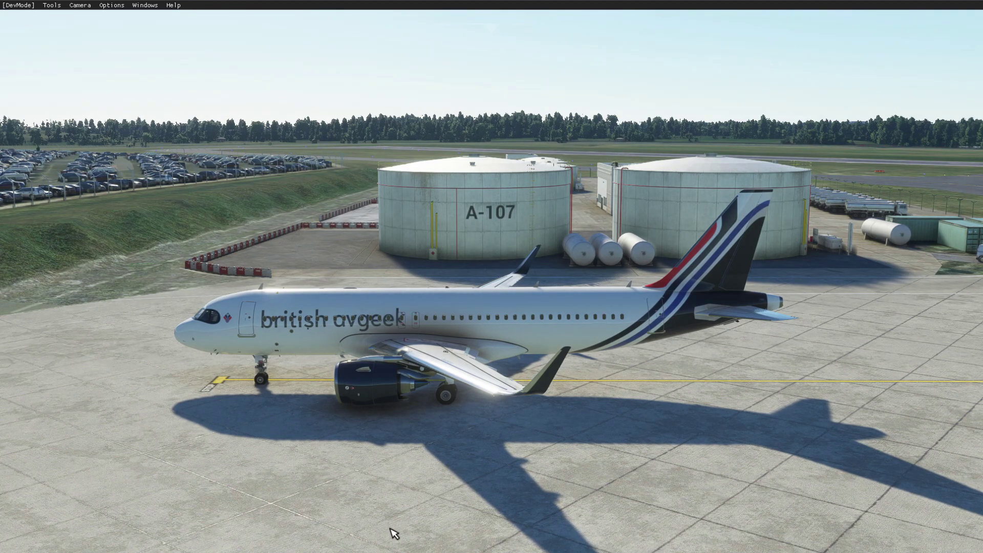
# In Explorer, go from TEXTURE up to Community and into the A32NX mod's CUSTOMIZE folder.
pyautogui.hotkey('alt', 'Tab')
pyautogui.click(554, 181)
pyautogui.click(555, 181)
pyautogui.click(554, 181)
pyautogui.click(554, 181)
pyautogui.click(554, 181)
pyautogui.scroll(-2, 623, 320)
pyautogui.doubleClick(594, 290)
pyautogui.doubleClick(615, 215)
# Select the readme file in CUSTOMIZE to read its instructions.
pyautogui.click(650, 230)
pyautogui.moveTo(697, 109); pyautogui.dragTo(594, 95)
pyautogui.keyDown('ctrl'); pyautogui.click(607, 207); pyautogui.keyUp('ctrl')
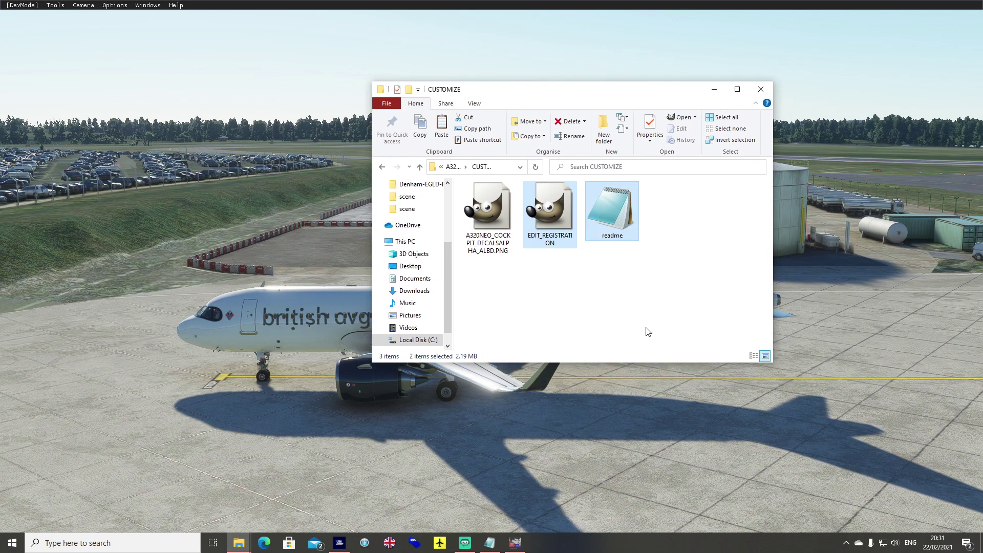
pyautogui.click(623, 217)
pyautogui.click(497, 538)
pyautogui.moveTo(281, 157); pyautogui.dragTo(573, 154)
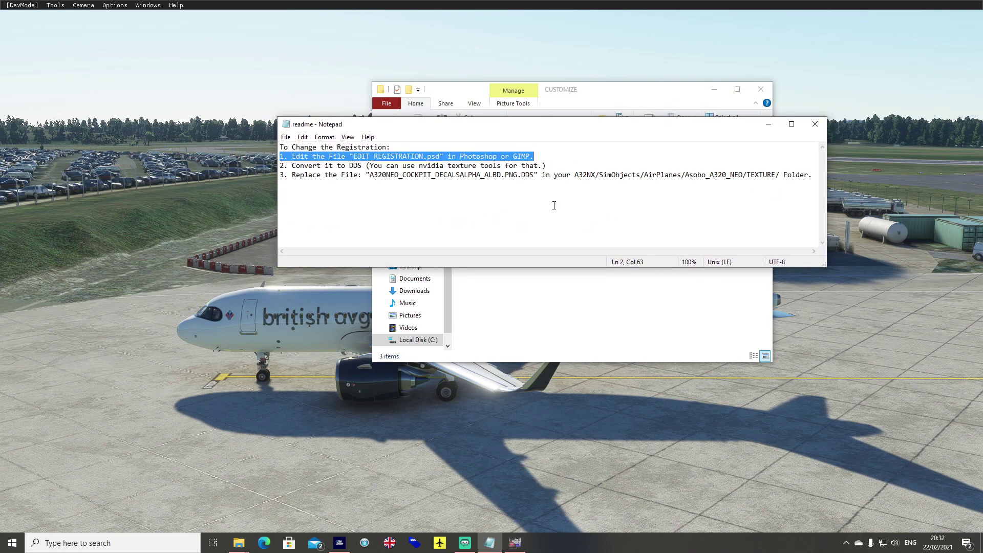
pyautogui.moveTo(563, 165); pyautogui.dragTo(279, 167)
pyautogui.moveTo(813, 172)
pyautogui.mouseDown()
pyautogui.moveTo(281, 166)
pyautogui.moveTo(392, 175)
pyautogui.moveTo(803, 170)
pyautogui.mouseUp()
pyautogui.click(466, 185)
pyautogui.click(817, 128)
# Open EDIT_REGISTRATION from the CUSTOMIZE folder in GIMP using Open with.
pyautogui.click(490, 542)
pyautogui.scroll(-1, 666, 351)
pyautogui.moveTo(239, 543)
pyautogui.click(276, 489)
pyautogui.rightClick(552, 224)
pyautogui.click(602, 280)
pyautogui.click(497, 324)
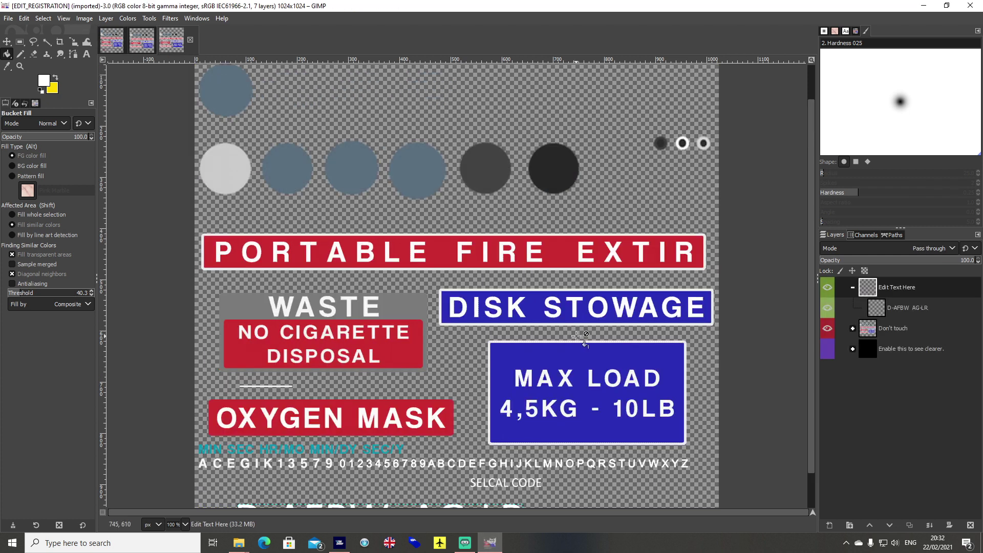
pyautogui.scroll(-1, 580, 338)
pyautogui.click(894, 310)
pyautogui.click(902, 354)
pyautogui.click(828, 349)
pyautogui.click(828, 350)
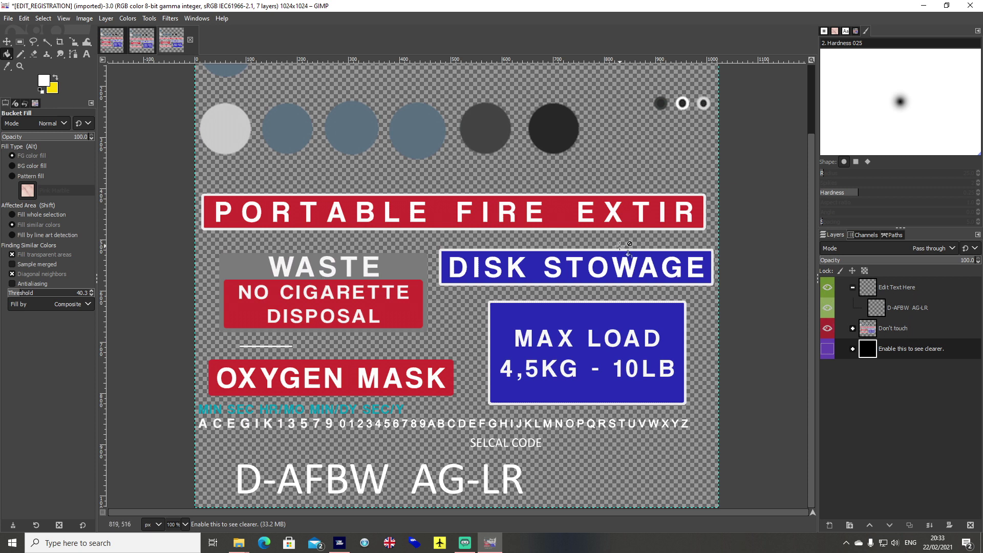
pyautogui.click(921, 309)
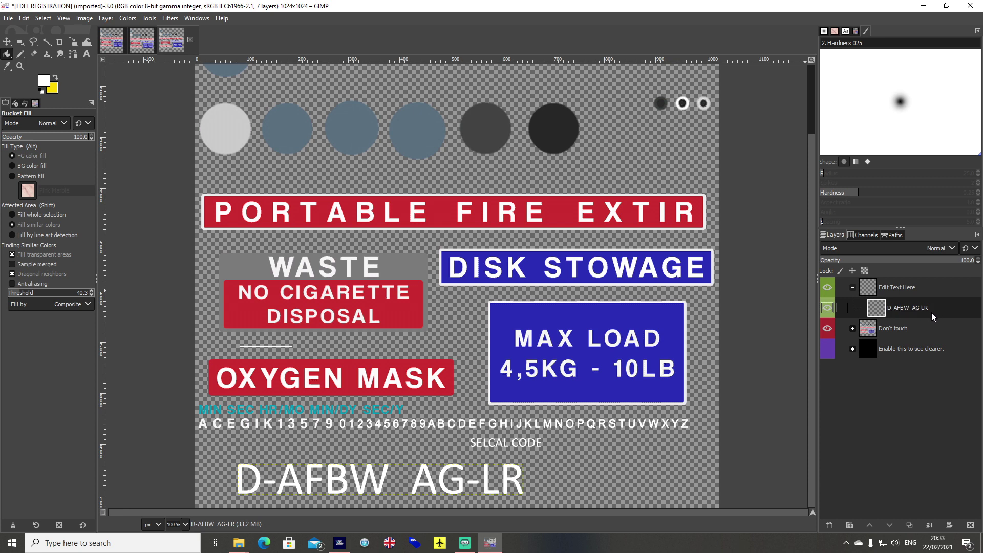
pyautogui.click(904, 287)
pyautogui.click(853, 287)
pyautogui.click(853, 288)
pyautogui.scroll(4, 475, 425)
pyautogui.scroll(-3, 476, 425)
pyautogui.moveTo(523, 512); pyautogui.dragTo(425, 508)
# Start Open as Layers and browse to Videos > Captures > Youtube Stuff > Logo.
pyautogui.click(8, 18)
pyautogui.click(41, 69)
pyautogui.click(133, 174)
pyautogui.scroll(-3, 229, 372)
pyautogui.doubleClick(216, 373)
pyautogui.doubleClick(223, 146)
pyautogui.click(189, 94)
pyautogui.doubleClick(224, 148)
pyautogui.doubleClick(222, 158)
pyautogui.doubleClick(214, 170)
# Add Logo2 transparent.png as a new layer on the decal sheet.
pyautogui.scroll(-3, 288, 231)
pyautogui.click(233, 201)
pyautogui.click(511, 433)
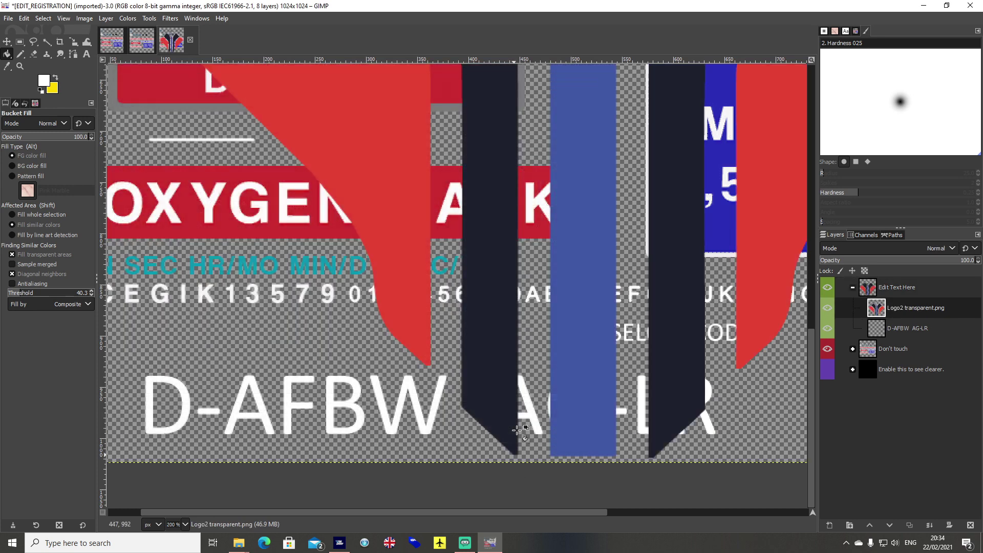
pyautogui.scroll(-4, 602, 237)
pyautogui.scroll(2, 600, 237)
pyautogui.scroll(-1, 611, 315)
# Fill the logo's grey plane white and scale the logo down to 137 px.
pyautogui.click(616, 136)
pyautogui.click(73, 42)
pyautogui.moveTo(438, 92); pyautogui.dragTo(677, 330)
pyautogui.moveTo(737, 391); pyautogui.dragTo(522, 391)
pyautogui.moveTo(455, 353); pyautogui.dragTo(524, 394)
# Zoom in and position the small logo over the D-AFBW registration.
pyautogui.press('2')
pyautogui.scroll(-2, 527, 397)
pyautogui.scroll(-1, 701, 417)
pyautogui.moveTo(632, 442); pyautogui.dragTo(502, 455)
pyautogui.hscroll(8, 543, 514)
pyautogui.moveTo(233, 458); pyautogui.dragTo(232, 460)
# Start opening another image file, then cancel.
pyautogui.click(8, 18)
pyautogui.click(23, 59)
pyautogui.click(564, 439)
# Add largetextonly.png as a layer and shrink the wordmark to 1090×613.
pyautogui.click(7, 20)
pyautogui.click(32, 66)
pyautogui.doubleClick(221, 244)
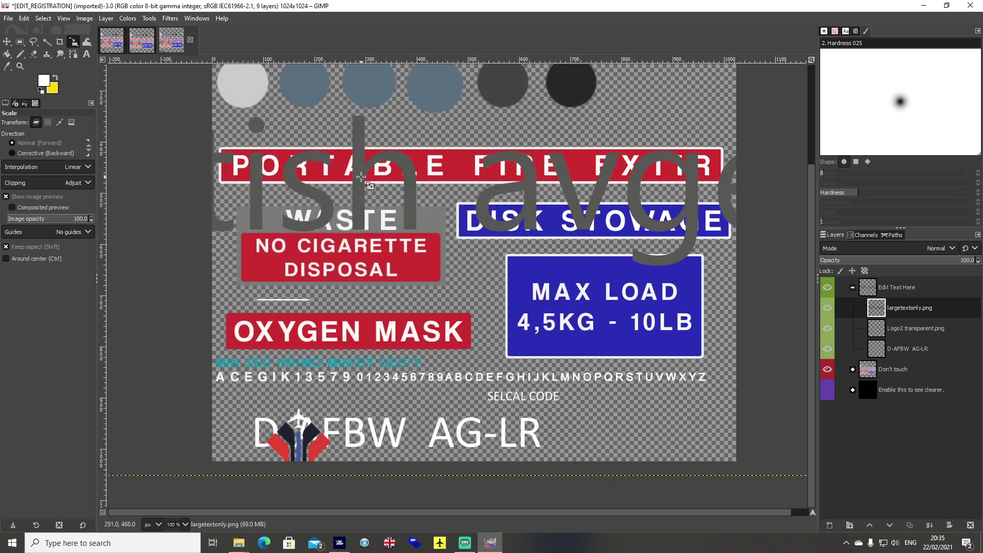
pyautogui.moveTo(361, 177); pyautogui.dragTo(447, 325)
pyautogui.moveTo(140, 129); pyautogui.dragTo(245, 195)
pyautogui.moveTo(520, 343); pyautogui.dragTo(483, 348)
pyautogui.click(8, 54)
# Bucket-fill every grey letter of 'british avgeek' white.
pyautogui.click(337, 326)
pyautogui.click(309, 334)
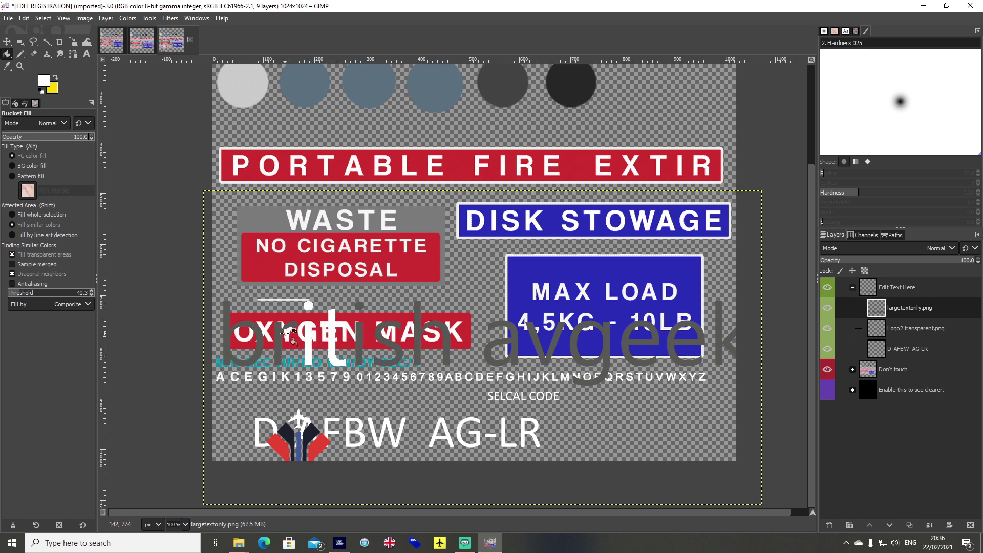
pyautogui.click(287, 332)
pyautogui.click(251, 324)
pyautogui.click(359, 305)
pyautogui.click(360, 337)
pyautogui.click(389, 330)
pyautogui.click(418, 326)
pyautogui.click(515, 339)
pyautogui.click(545, 338)
pyautogui.click(573, 342)
pyautogui.click(636, 347)
pyautogui.click(683, 342)
pyautogui.click(719, 339)
# Rescale the wordmark to 424×239 and move it beside the logo.
pyautogui.click(74, 42)
pyautogui.click(279, 333)
pyautogui.moveTo(215, 194); pyautogui.dragTo(506, 370)
pyautogui.moveTo(647, 444); pyautogui.dragTo(463, 445)
pyautogui.moveTo(585, 505); pyautogui.dragTo(540, 484)
pyautogui.moveTo(444, 439); pyautogui.dragTo(447, 450)
pyautogui.click(769, 136)
# Show the black background layer to check the white text.
pyautogui.rightClick(903, 305)
pyautogui.click(725, 461)
pyautogui.click(826, 393)
pyautogui.click(826, 393)
pyautogui.click(903, 287)
# Delete the D-AFBW AG-LR text layer and merge largetextonly.png down into the logo.
pyautogui.click(902, 349)
pyautogui.rightClick(913, 352)
pyautogui.click(856, 135)
pyautogui.rightClick(908, 309)
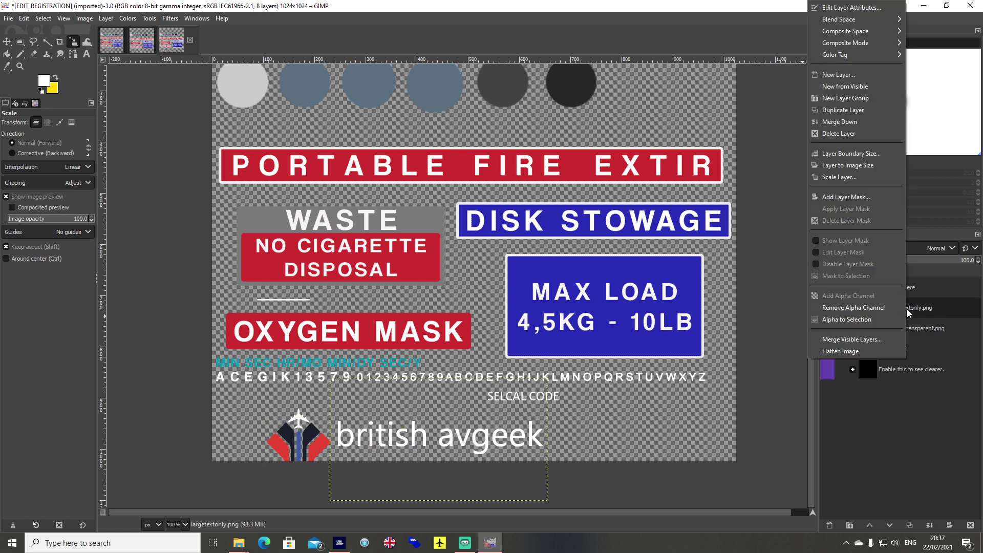
pyautogui.click(856, 124)
# Flatten the Edit Text Here and Don't touch groups and merge them down.
pyautogui.rightClick(899, 285)
pyautogui.click(843, 134)
pyautogui.rightClick(896, 305)
pyautogui.click(846, 135)
pyautogui.rightClick(901, 288)
pyautogui.click(846, 128)
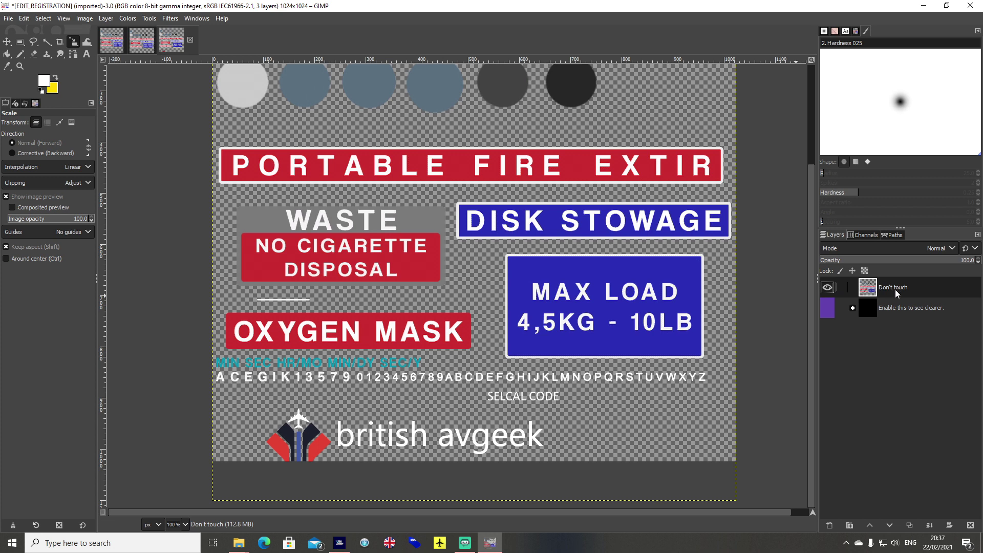
# Export the image over A320NEO_COCKPIT_DECALSALPHA_ALBD.PNG.DDS, confirming the replace.
pyautogui.click(8, 18)
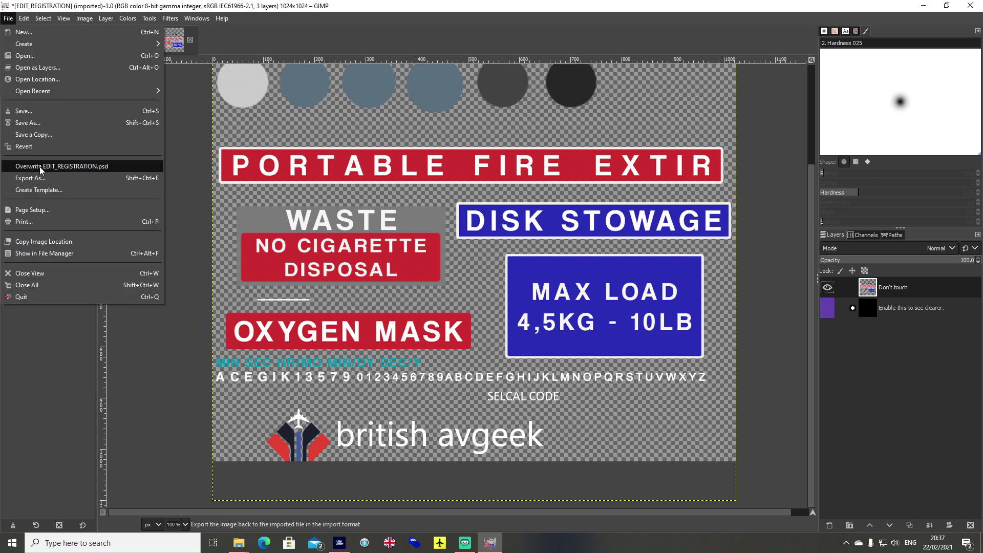
pyautogui.click(41, 179)
pyautogui.moveTo(235, 53); pyautogui.dragTo(118, 54)
pyautogui.click(240, 53)
pyautogui.click(238, 112)
pyautogui.click(314, 53)
pyautogui.click(510, 398)
pyautogui.click(398, 274)
# Set DDS mipmaps to Generate mipmaps, finish the export, and minimize GIMP.
pyautogui.moveTo(79, 14); pyautogui.dragTo(292, 172)
pyautogui.click(371, 241)
pyautogui.click(316, 271)
pyautogui.click(353, 293)
pyautogui.click(923, 5)
# Copy the exported cockpit decal texture file from the CUSTOMIZE folder.
pyautogui.click(727, 136)
pyautogui.hotkey('alt', 'Tab')
pyautogui.click(520, 282)
pyautogui.rightClick(523, 257)
pyautogui.click(551, 440)
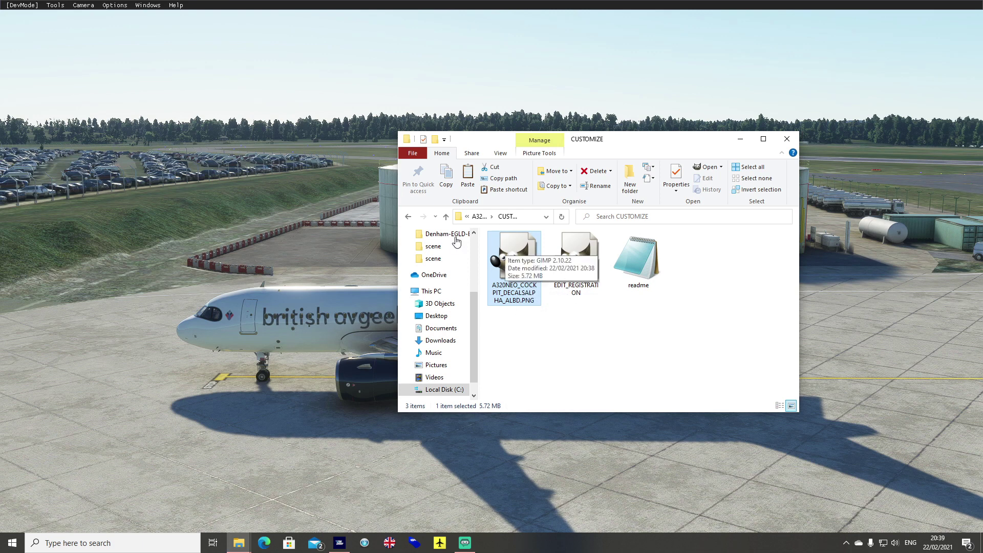
pyautogui.rightClick(508, 259)
pyautogui.click(543, 439)
# Browse to Community > A32NX > SimObjects > AirPlanes > Asobo_A320_NEO > TEXTURE.
pyautogui.click(480, 217)
pyautogui.click(476, 216)
pyautogui.doubleClick(516, 384)
pyautogui.doubleClick(521, 293)
pyautogui.doubleClick(532, 251)
pyautogui.doubleClick(563, 251)
pyautogui.doubleClick(529, 293)
# Paste the decal into TEXTURE, replacing the old file, and bring the sim forward.
pyautogui.rightClick(743, 308)
pyautogui.click(768, 377)
pyautogui.click(507, 198)
pyautogui.click(219, 246)
# Switch to cockpit view and reload the Airbus A320 Neo British Avgeek via DevMode's Aircraft Selector.
pyautogui.press('End')
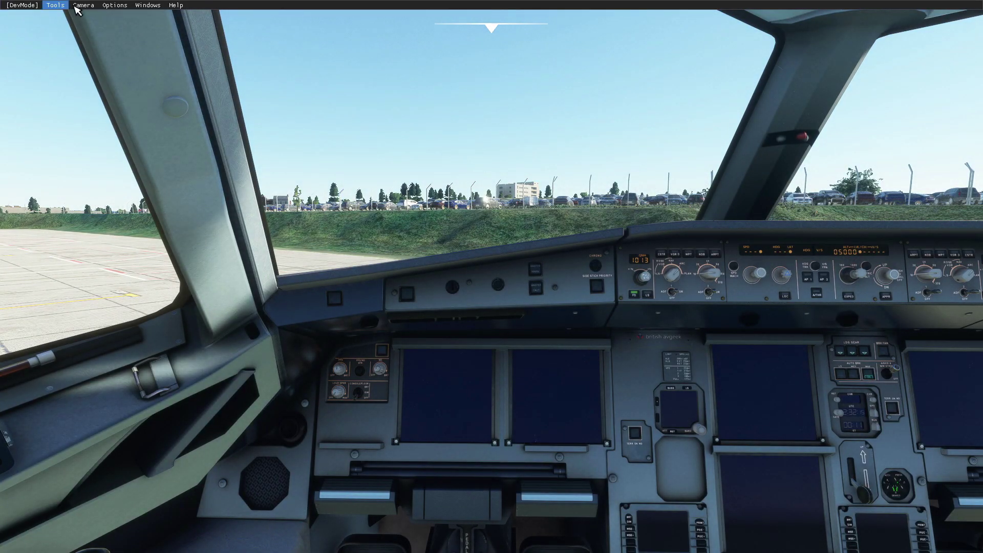
pyautogui.click(152, 6)
pyautogui.click(156, 27)
pyautogui.click(655, 209)
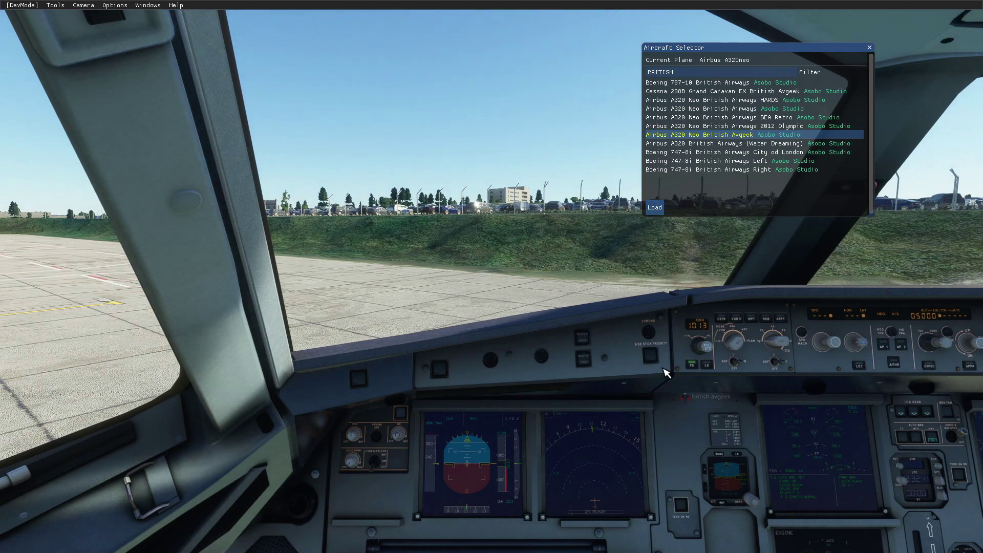